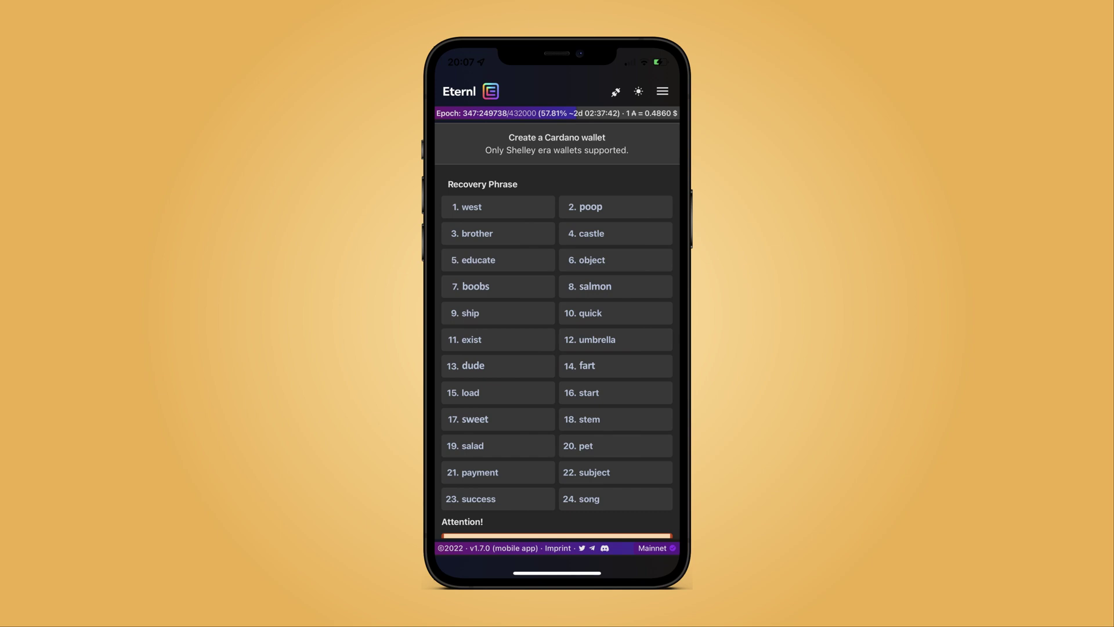
Confirm 'Yes, I wrote it down carefully.' and continue to recovery phrase verification
{"action": "scroll", "coordinate": [557, 348], "scroll_direction": "down", "scroll_amount": 5}
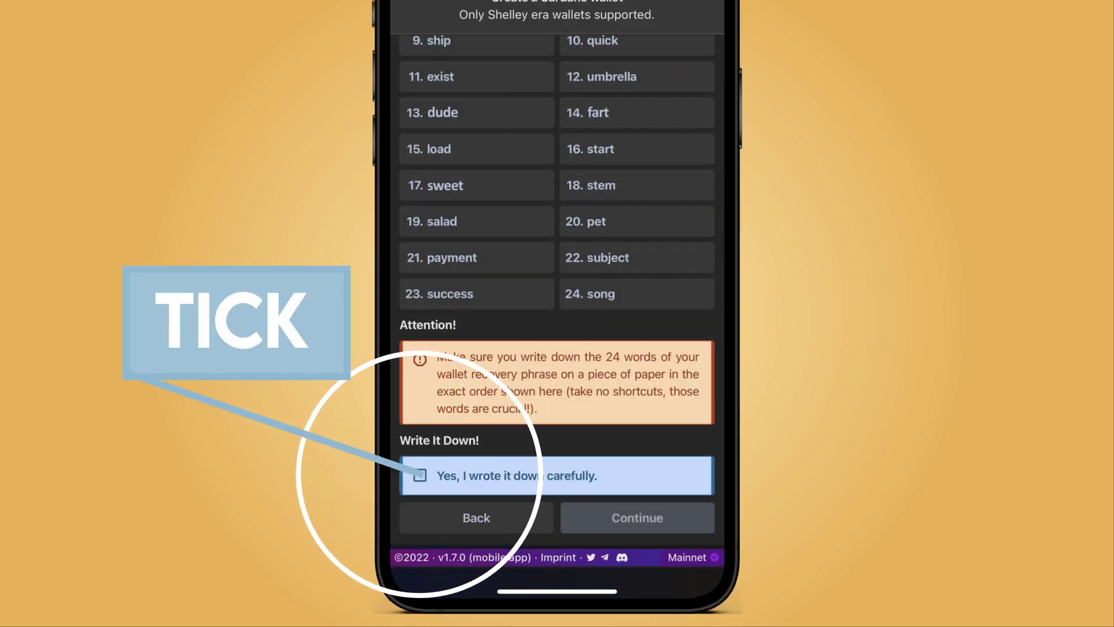
{"action": "left_click", "coordinate": [419, 475]}
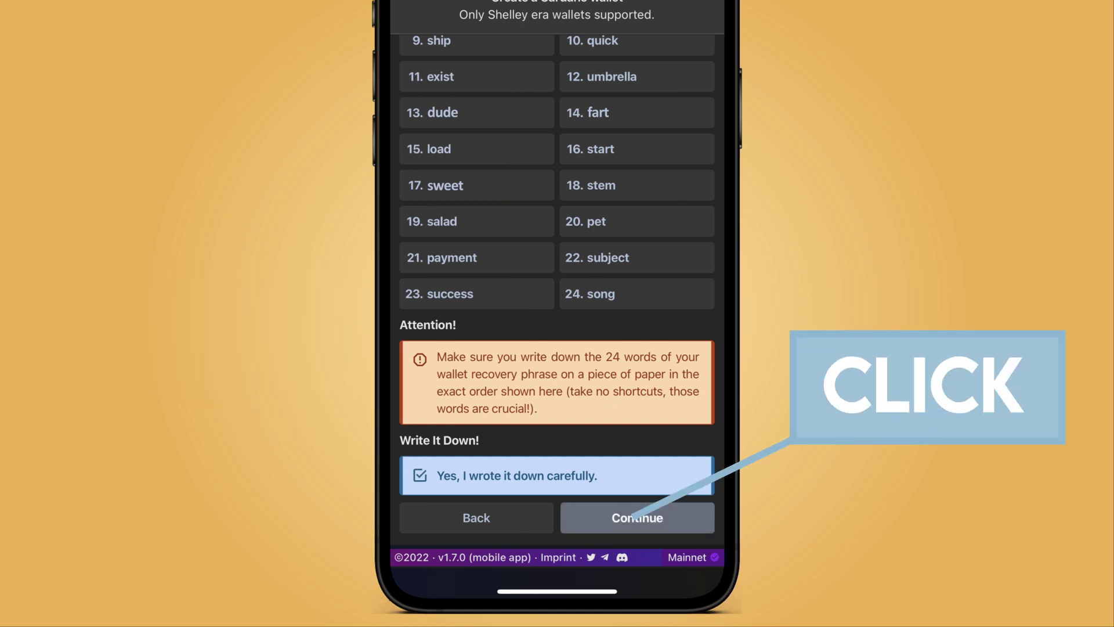
{"action": "left_click", "coordinate": [638, 518]}
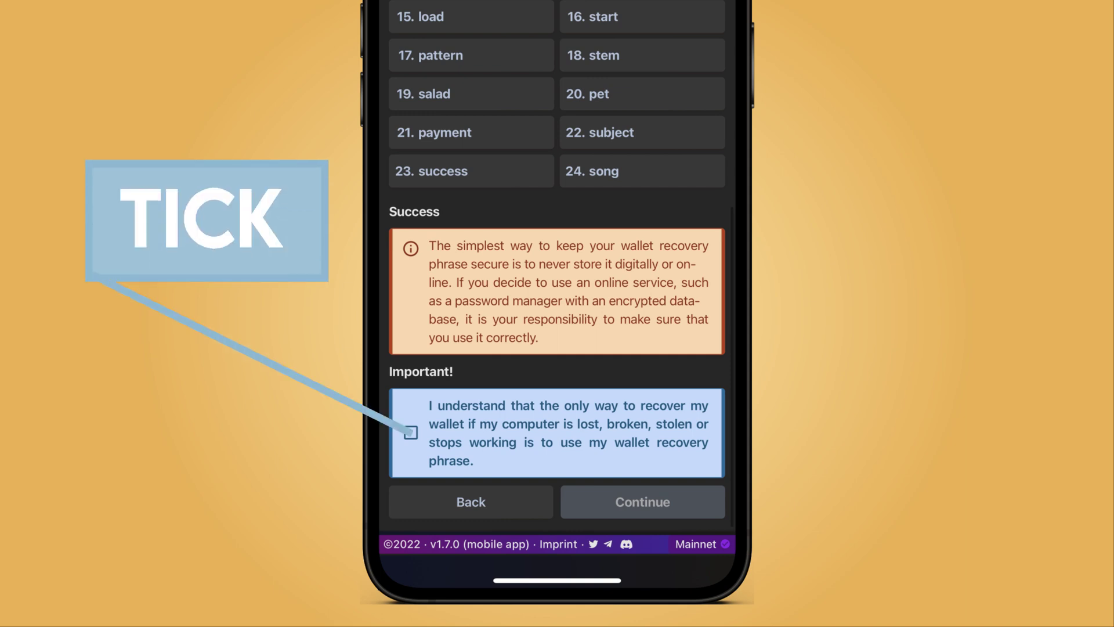
Tick the 'I understand…' box acknowledging the phrase is the only way to recover the wallet
{"action": "left_click", "coordinate": [411, 433]}
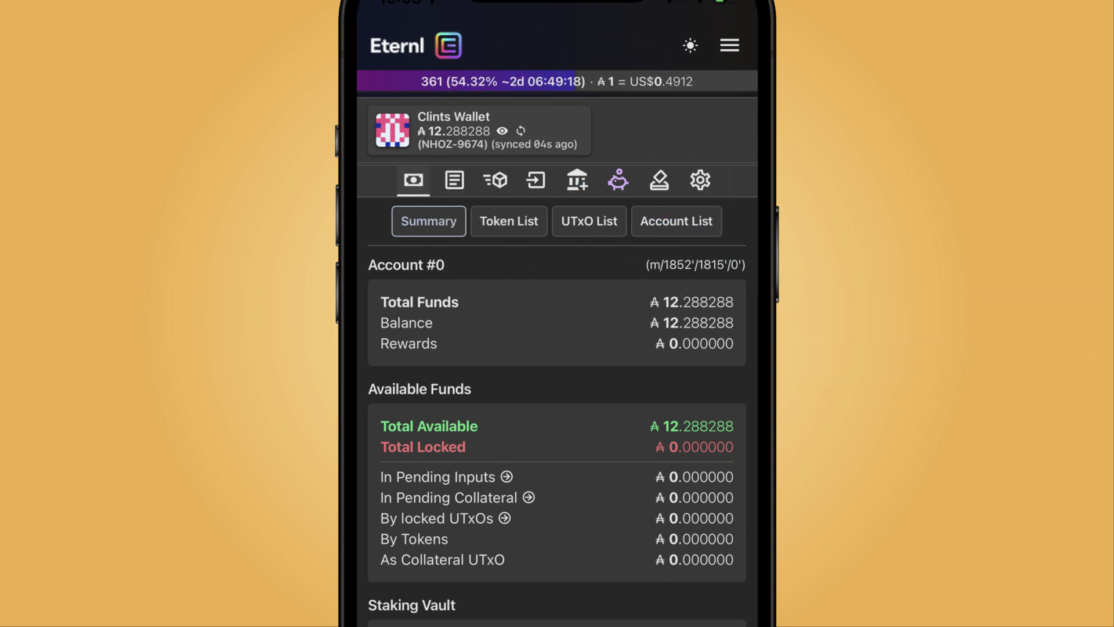
Open the staking section to list the available stake pools
{"action": "left_click", "coordinate": [576, 181]}
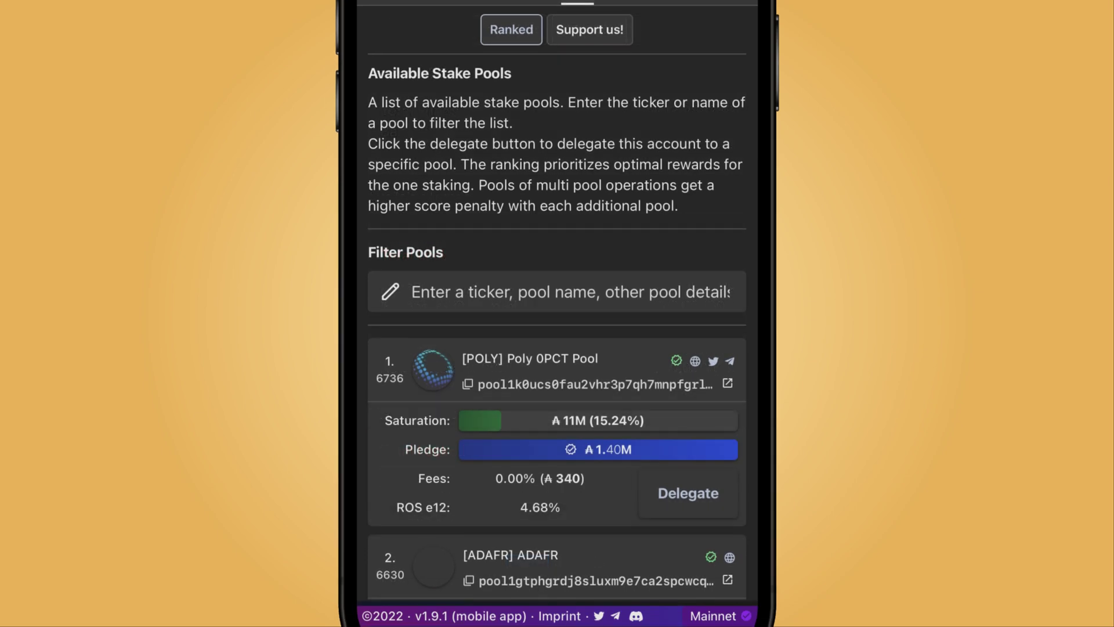